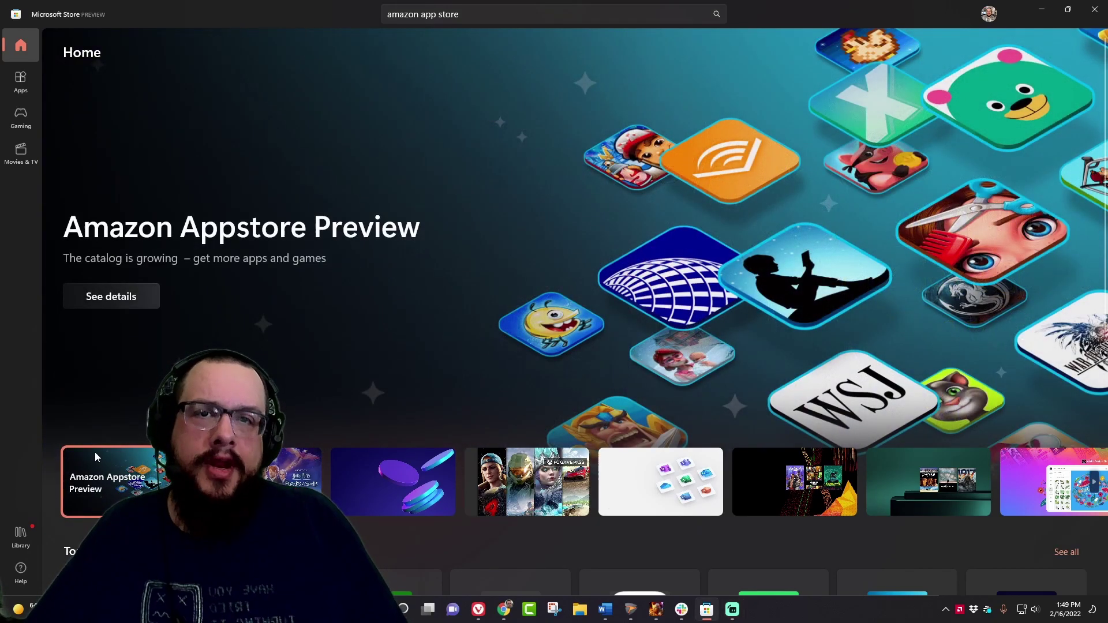
- Open the Recommended Appstore Apps collection from the Amazon Appstore Preview banner
{"action": "left_click", "coordinate": [136, 299]}
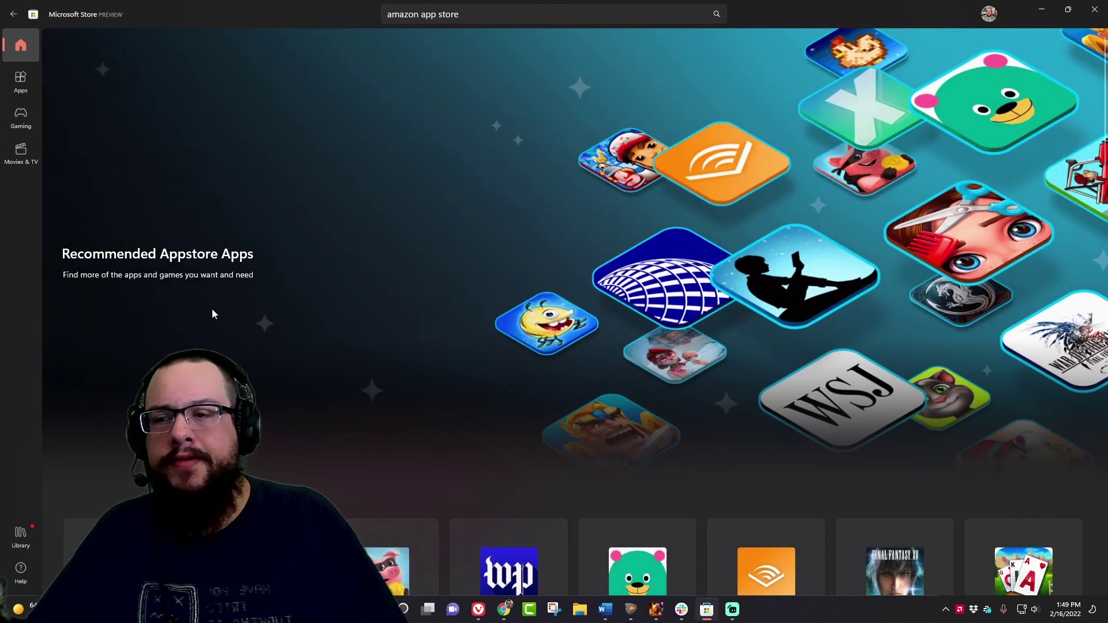
{"action": "scroll", "coordinate": [393, 305], "scroll_direction": "down", "scroll_amount": 5}
{"action": "scroll", "coordinate": [407, 251], "scroll_direction": "down", "scroll_amount": 3}
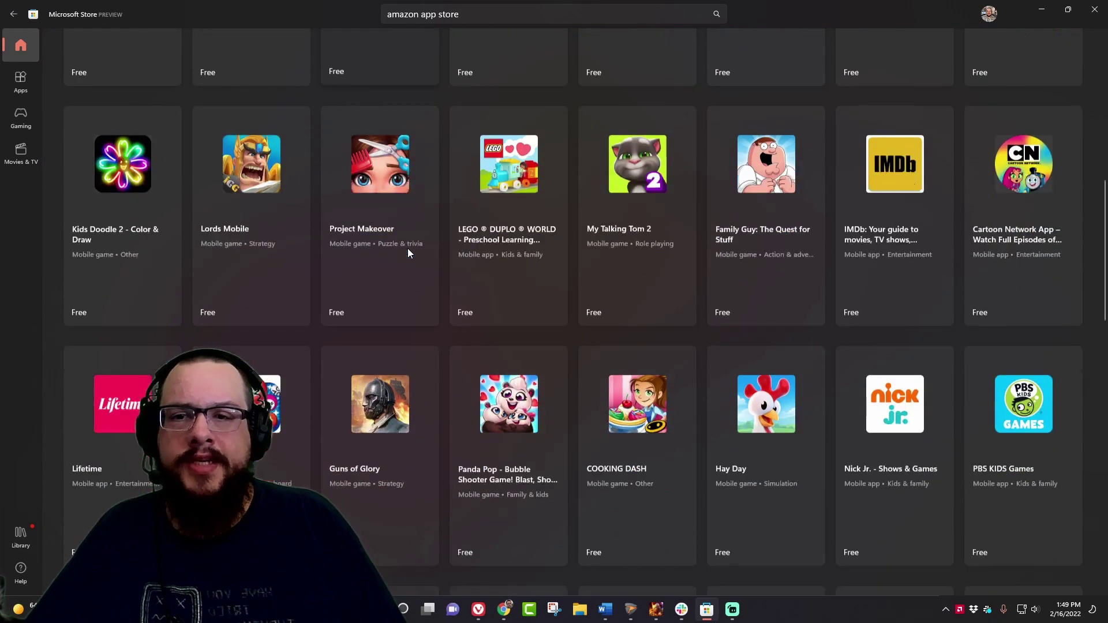
{"action": "scroll", "coordinate": [407, 248], "scroll_direction": "down", "scroll_amount": 3}
{"action": "scroll", "coordinate": [408, 248], "scroll_direction": "up", "scroll_amount": 3}
{"action": "scroll", "coordinate": [414, 254], "scroll_direction": "down", "scroll_amount": 2}
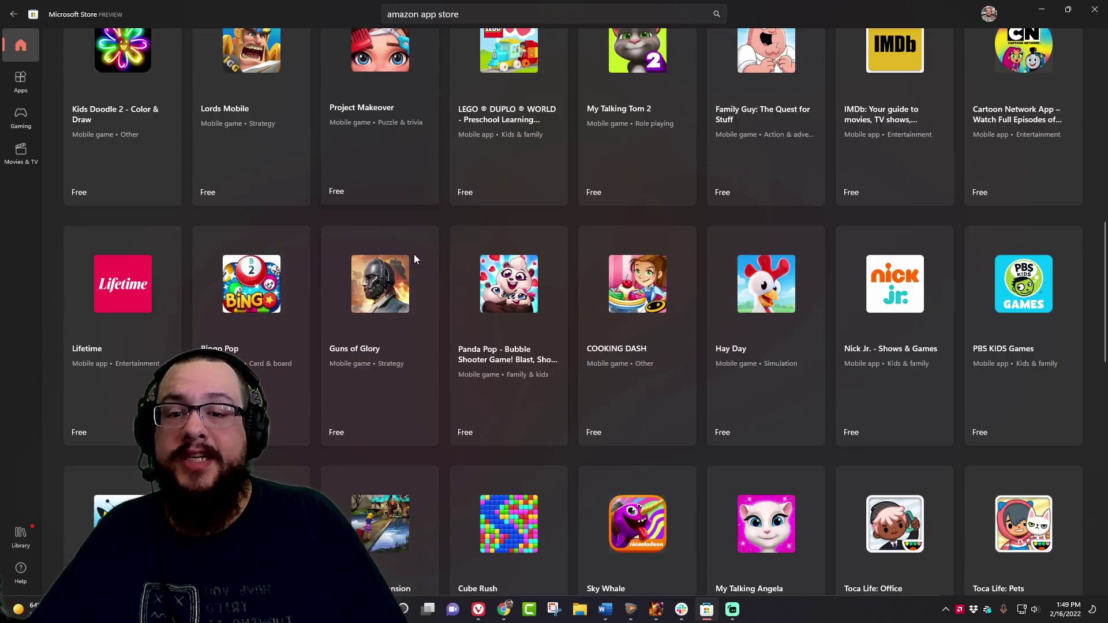
{"action": "scroll", "coordinate": [415, 255], "scroll_direction": "down", "scroll_amount": 3}
{"action": "scroll", "coordinate": [422, 274], "scroll_direction": "down", "scroll_amount": 4}
{"action": "scroll", "coordinate": [421, 274], "scroll_direction": "down", "scroll_amount": 3}
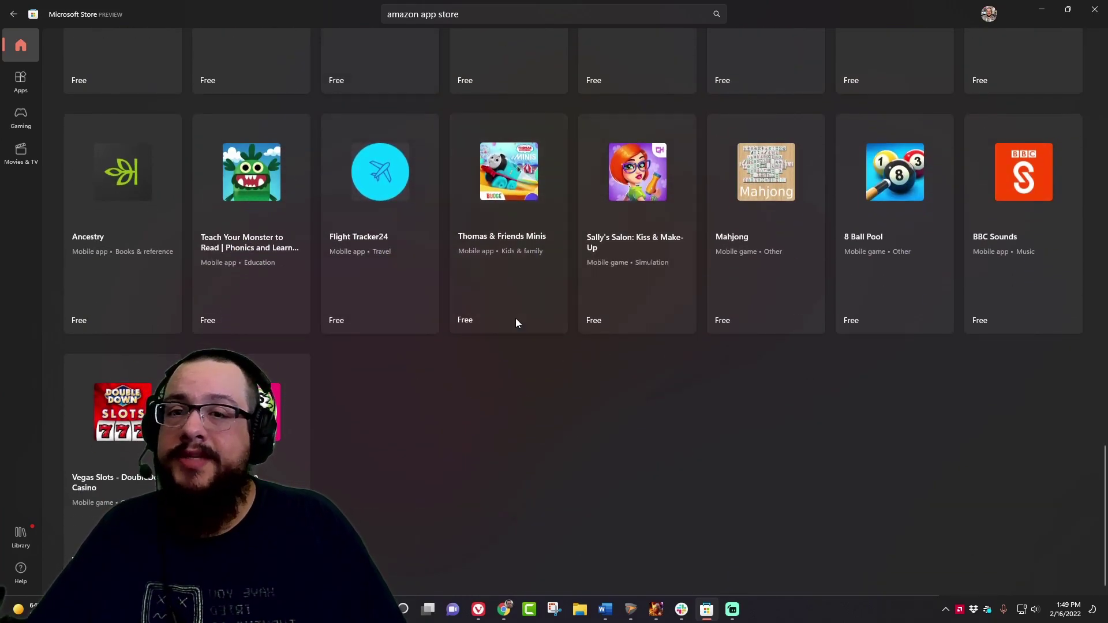
- Search for 'amazon app store' and start installing the Amazon Appstore result
{"action": "left_click", "coordinate": [480, 14]}
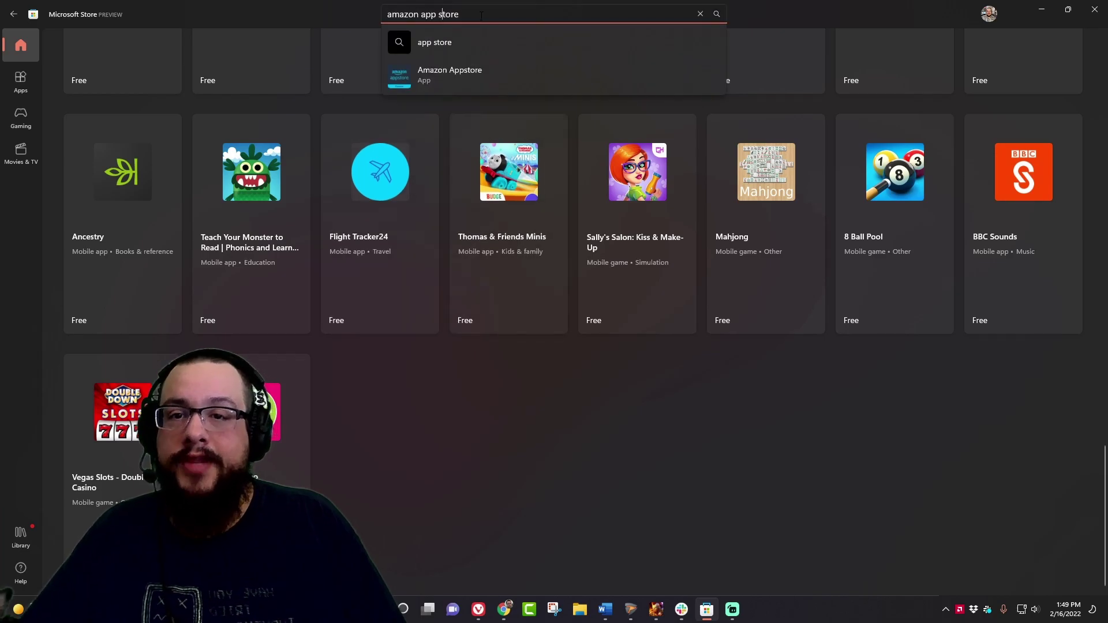
{"action": "key", "text": "Return"}
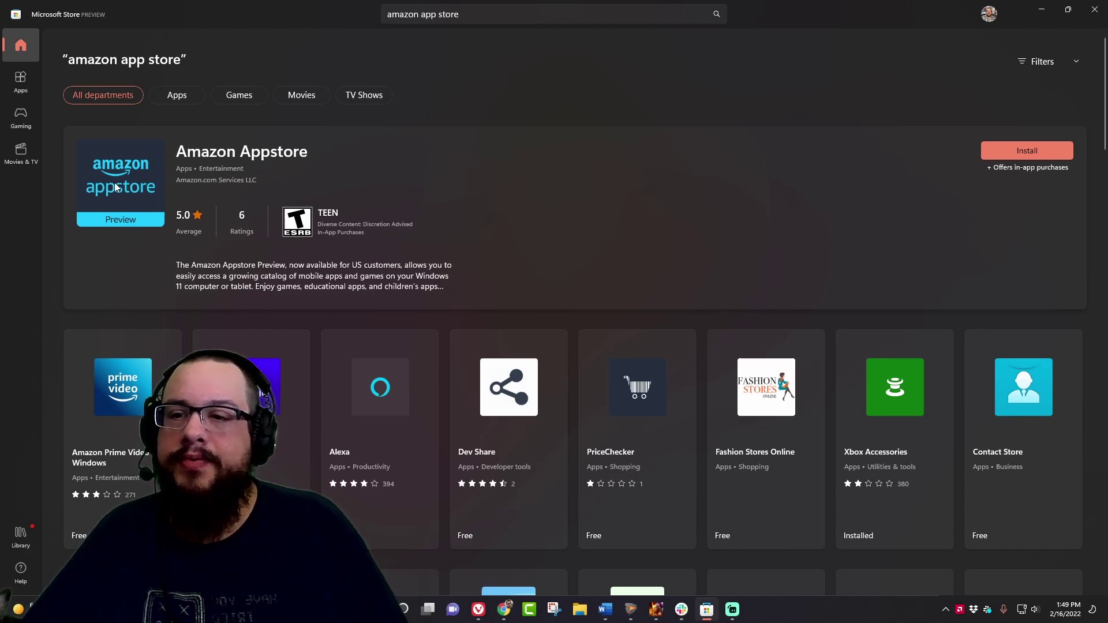
{"action": "left_click", "coordinate": [1017, 148]}
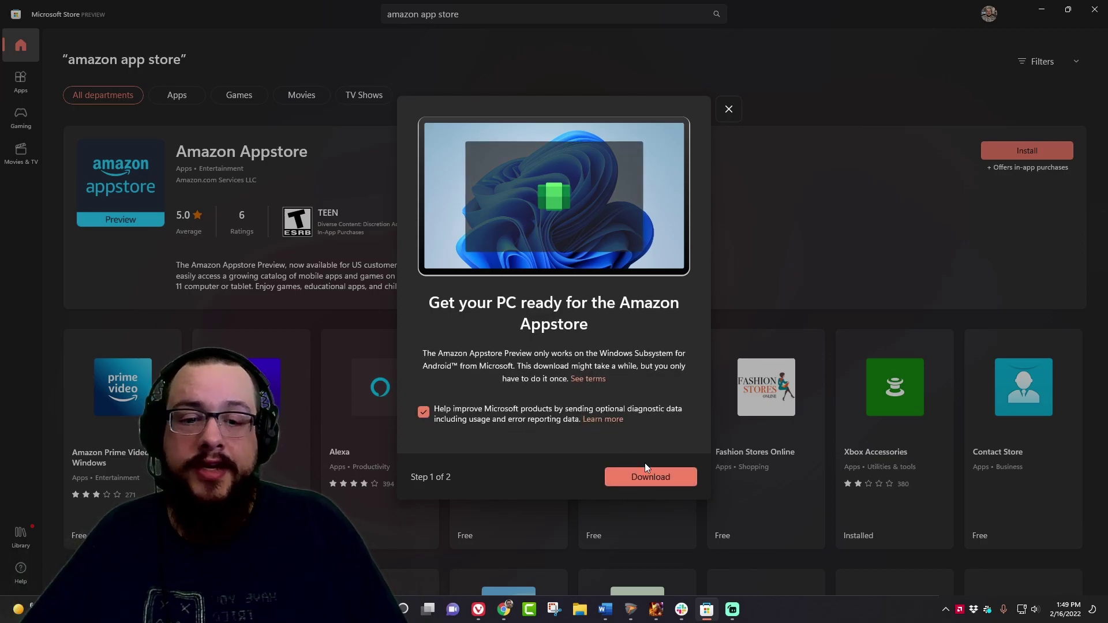
- Download the Windows Subsystem for Android, then launch the newly installed Amazon Appstore
{"action": "left_click", "coordinate": [649, 483]}
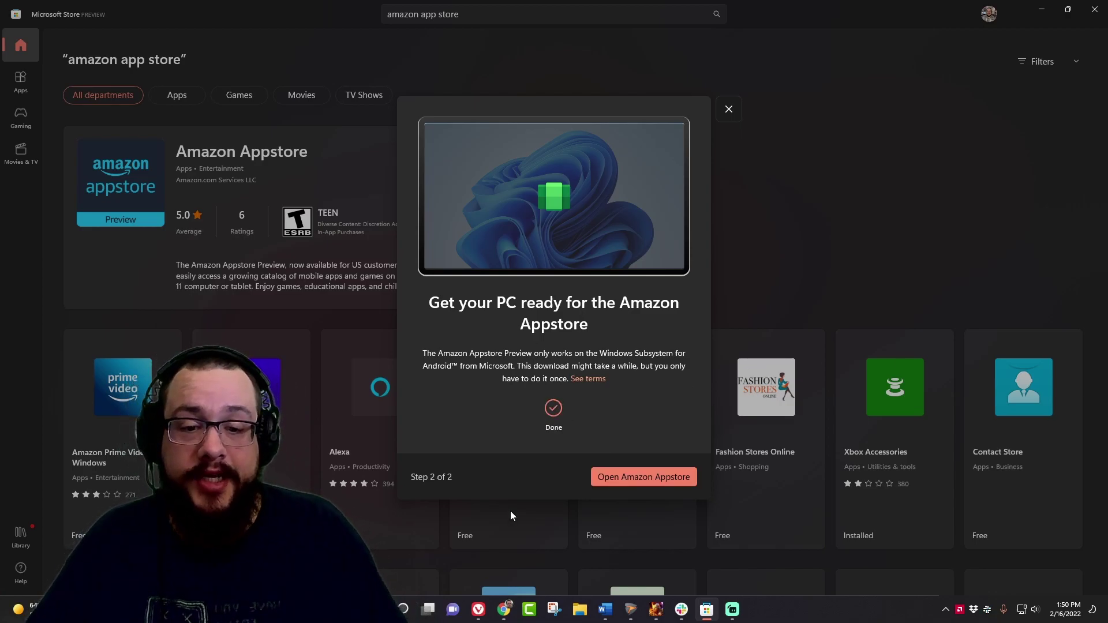
{"action": "left_click", "coordinate": [629, 476]}
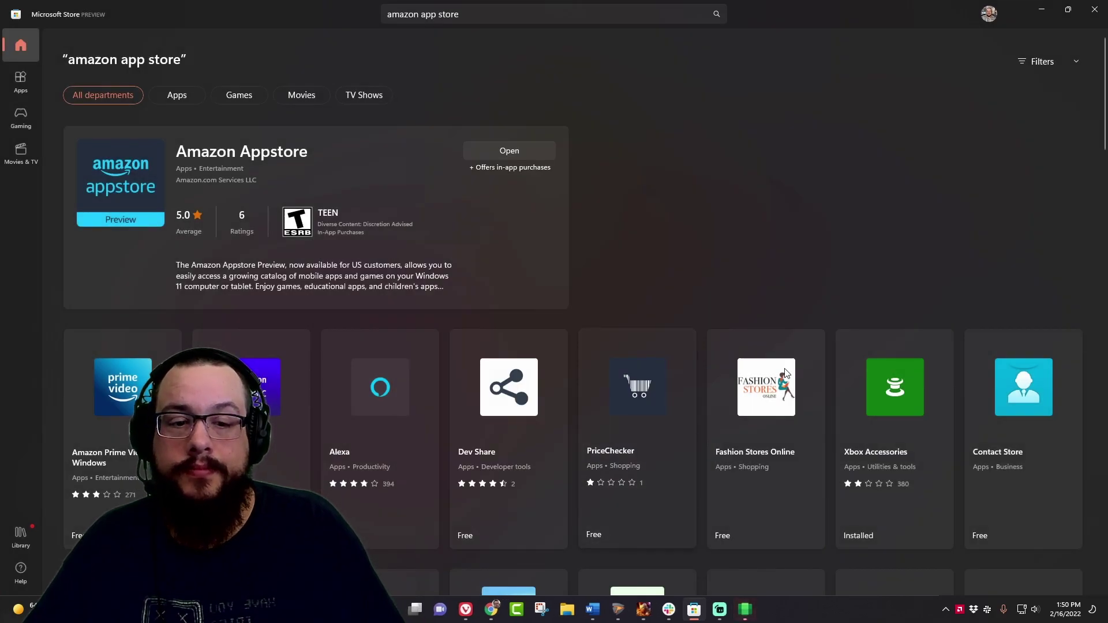
- Restore down the Microsoft Store window to reveal the Amazon Appstore login screen
{"action": "left_click", "coordinate": [1068, 9]}
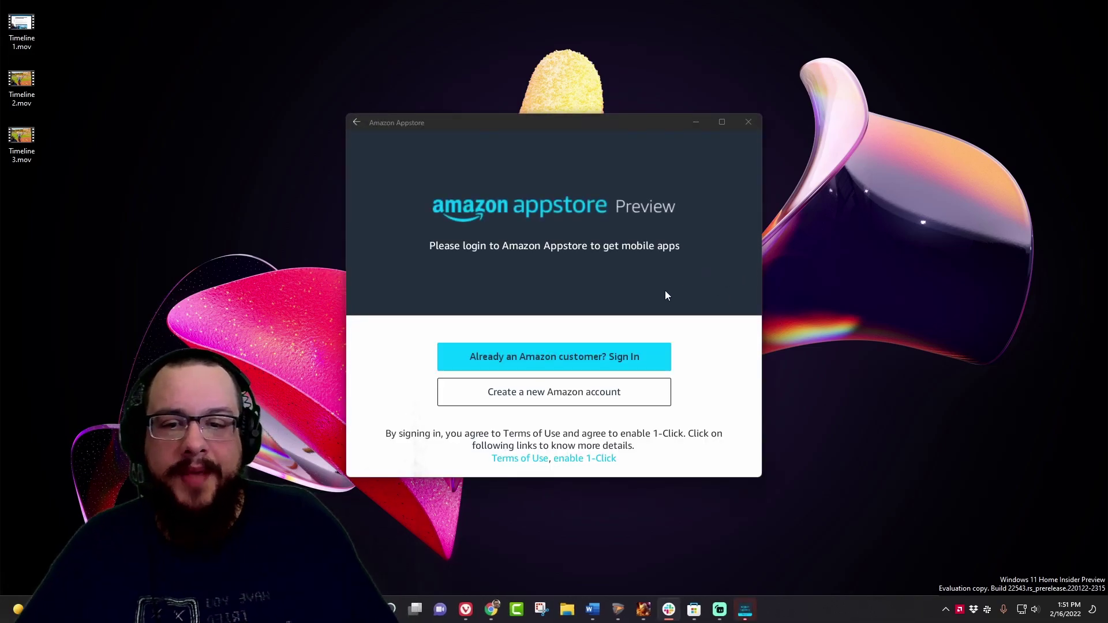
- Sign in with an existing Amazon account, keeping the window off-screen during credential entry
{"action": "left_click", "coordinate": [630, 365]}
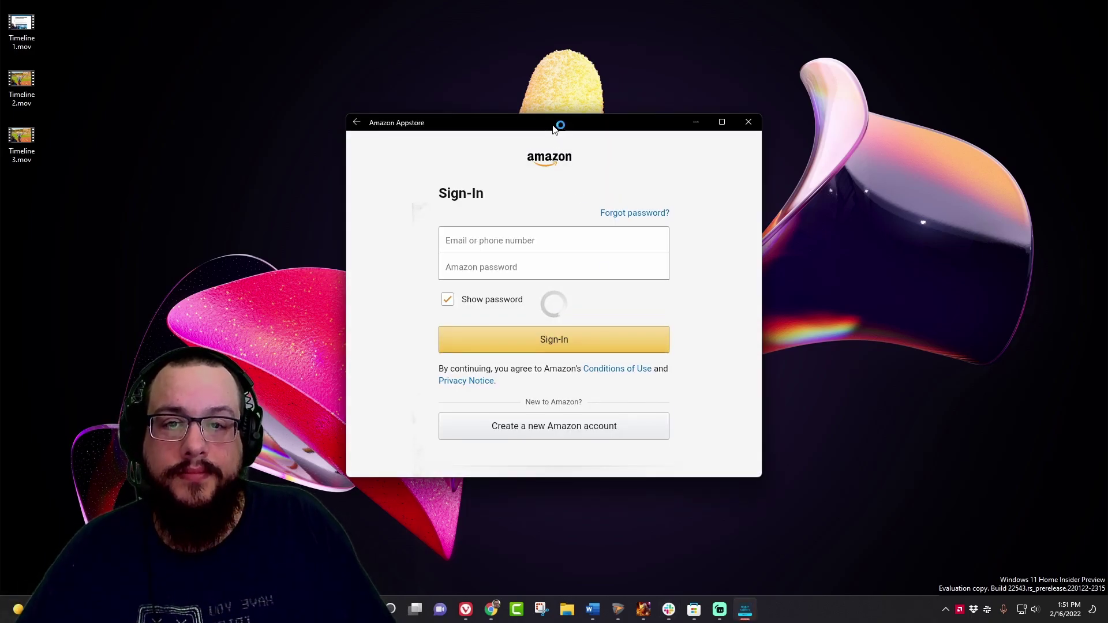
{"action": "left_click_drag", "start_coordinate": [560, 123], "coordinate": [1107, 156]}
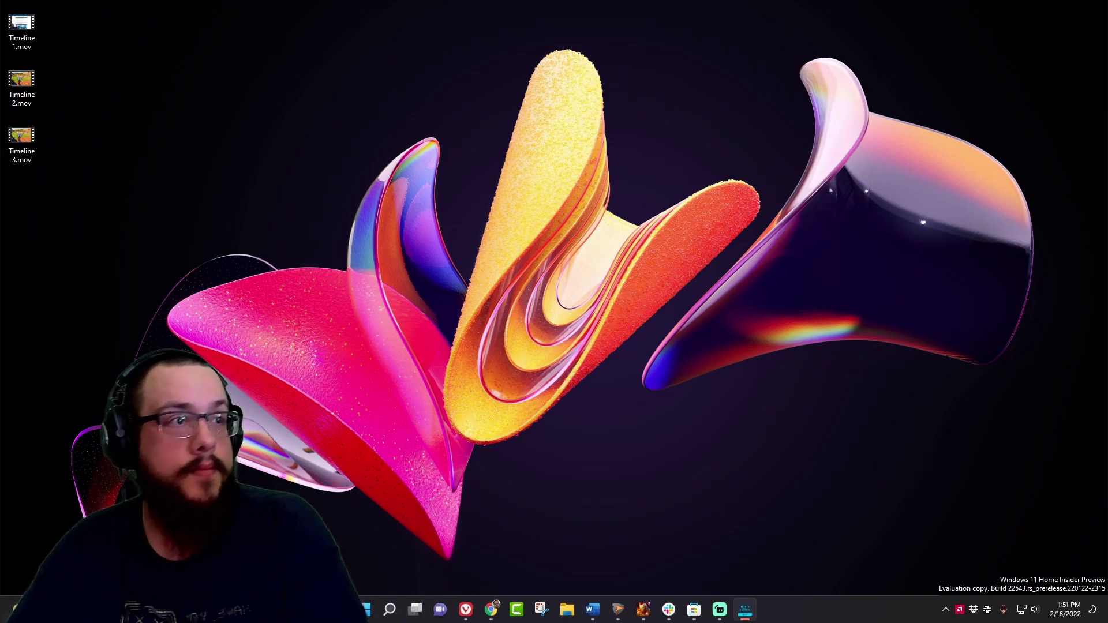
{"action": "left_click_drag", "start_coordinate": [569, 135], "coordinate": [539, 108]}
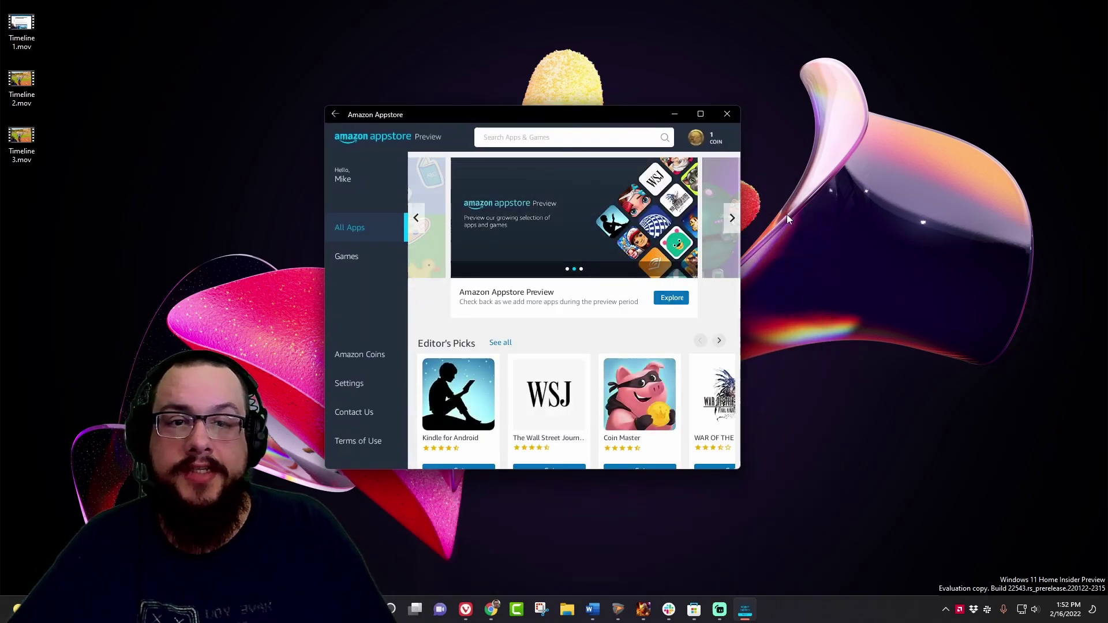
- Maximise the Appstore and page through the Editor's Picks, Kids and All Apps rows
{"action": "double_click", "coordinate": [623, 115]}
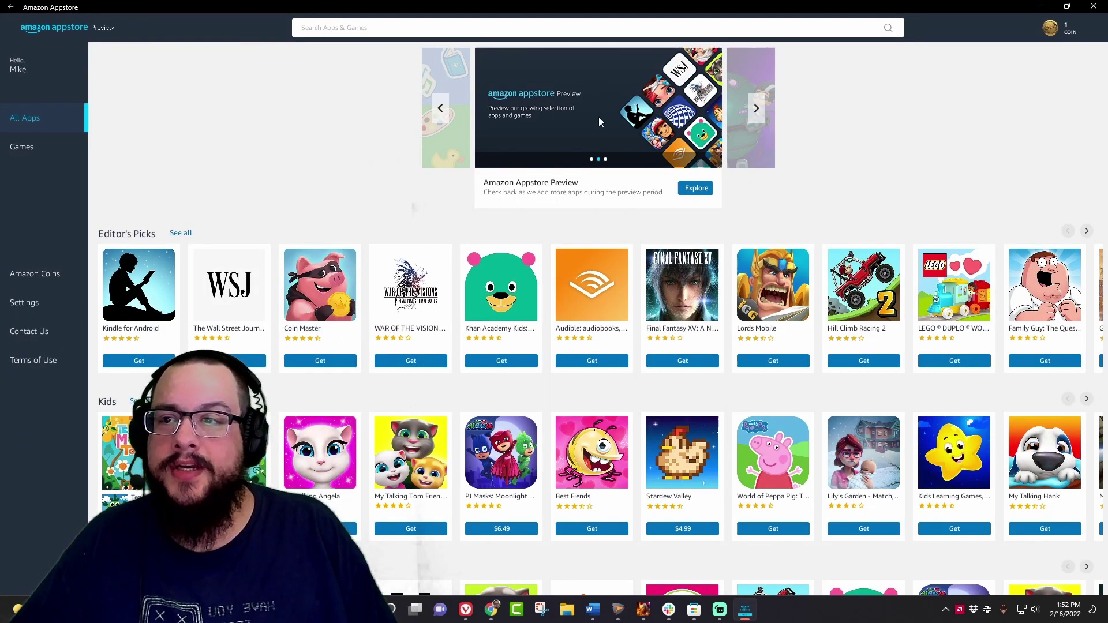
{"action": "scroll", "coordinate": [598, 347], "scroll_direction": "down", "scroll_amount": 2}
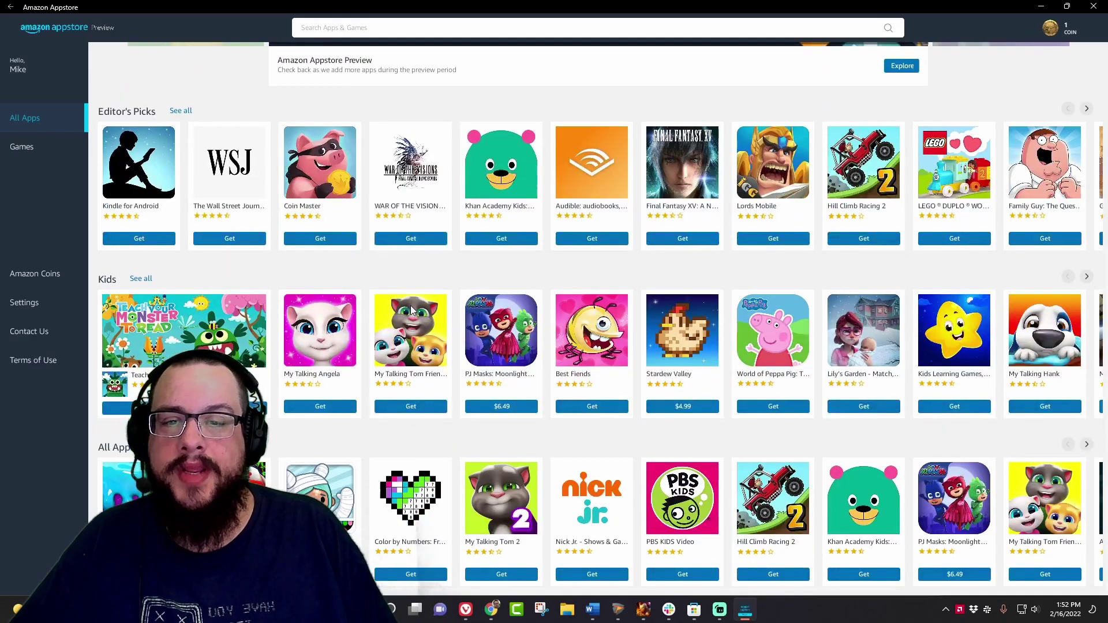
{"action": "scroll", "coordinate": [658, 340], "scroll_direction": "up", "scroll_amount": 3}
{"action": "scroll", "coordinate": [657, 339], "scroll_direction": "down", "scroll_amount": 3}
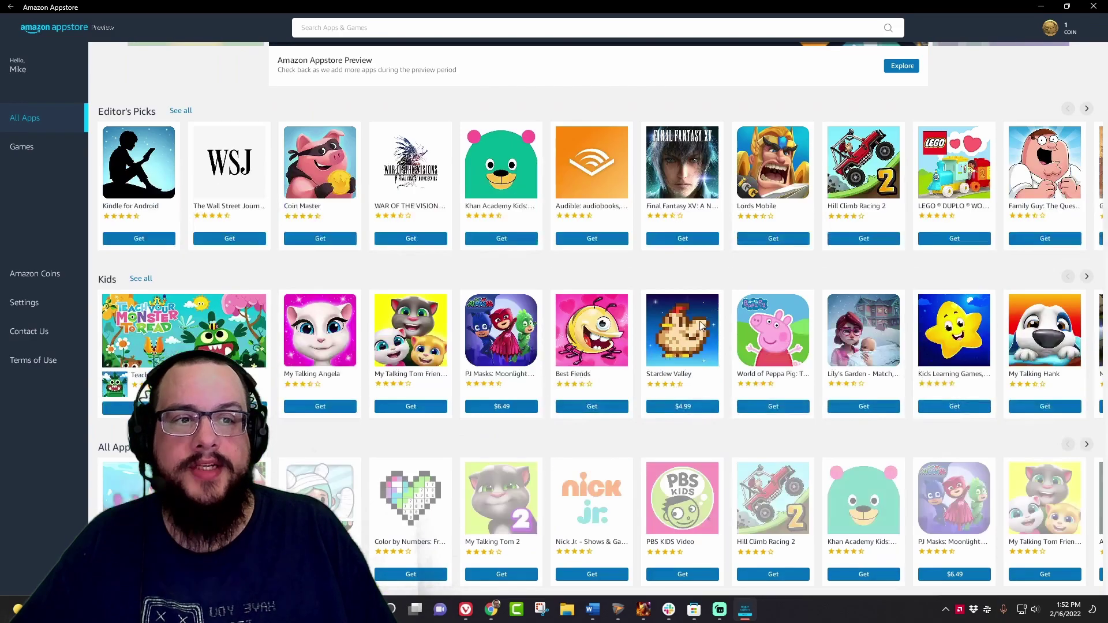
{"action": "left_click", "coordinate": [1088, 108]}
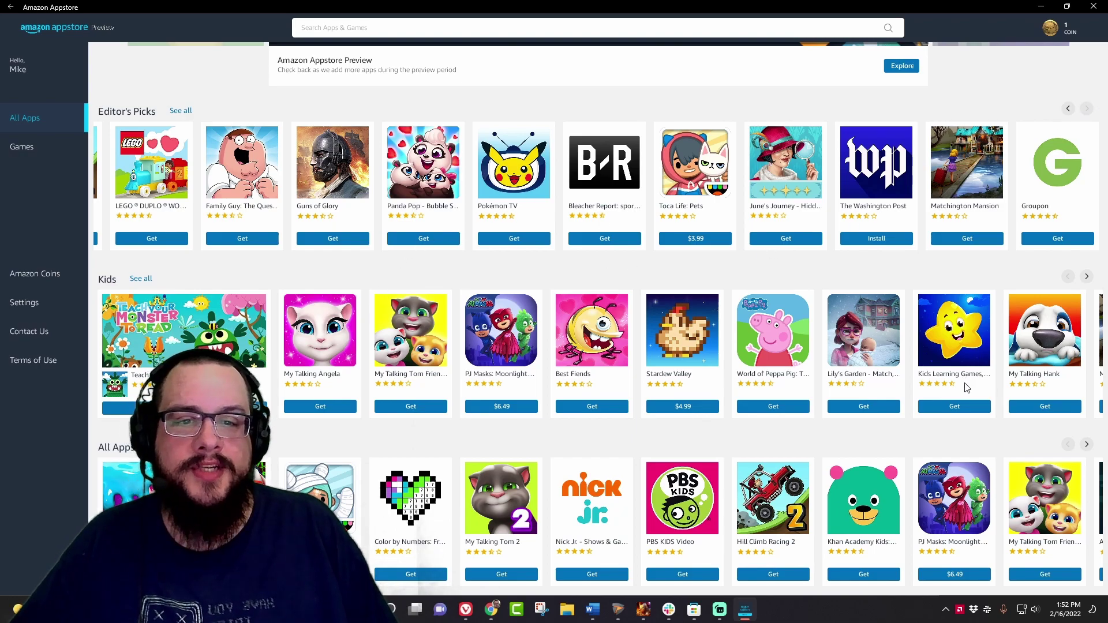
{"action": "left_click", "coordinate": [1087, 278]}
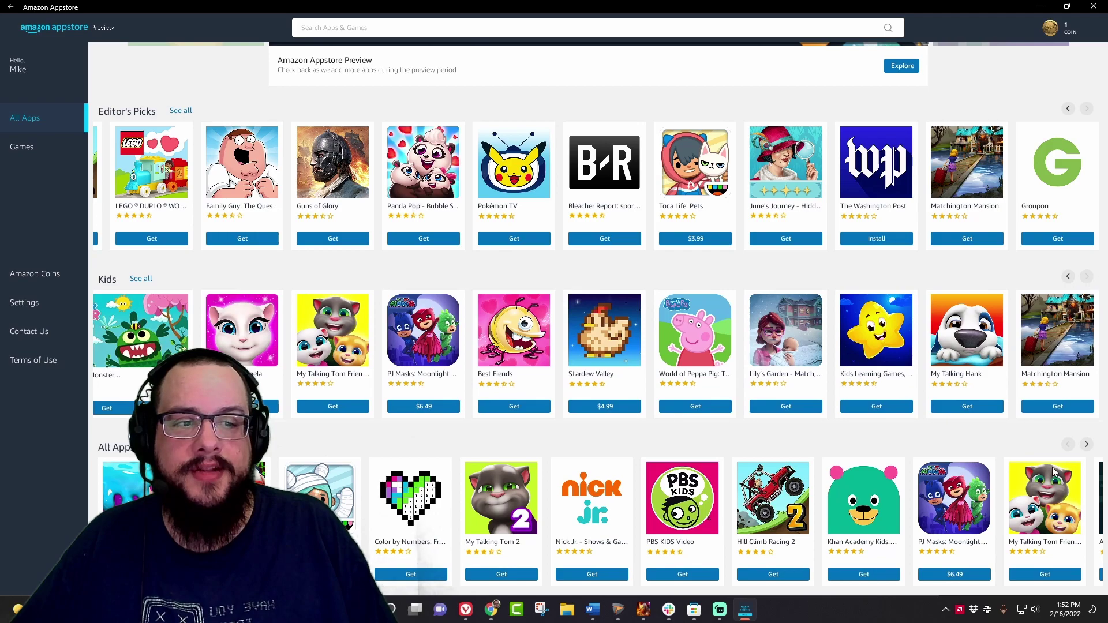
{"action": "left_click", "coordinate": [1090, 446]}
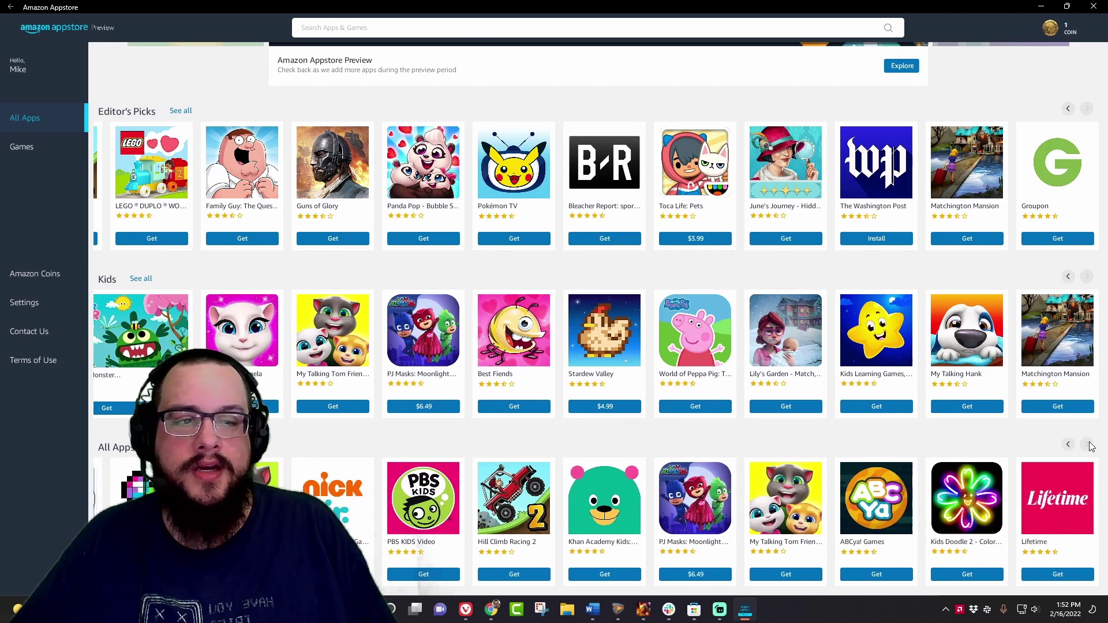
{"action": "scroll", "coordinate": [791, 439], "scroll_direction": "up", "scroll_amount": 3}
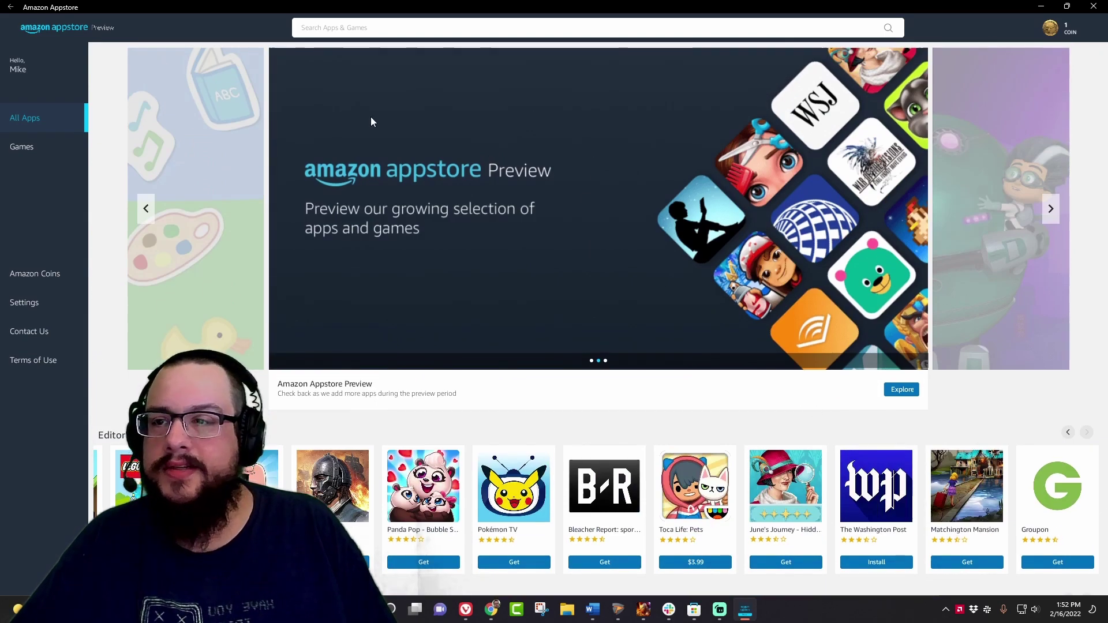
{"action": "left_click", "coordinate": [50, 150]}
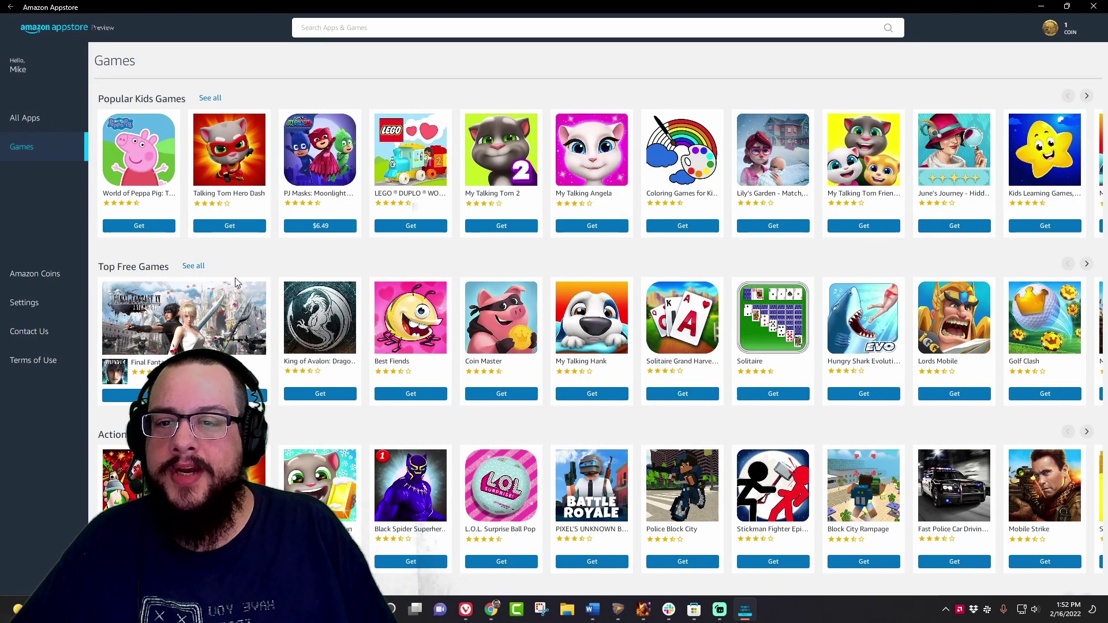
{"action": "scroll", "coordinate": [235, 278], "scroll_direction": "down", "scroll_amount": 1}
{"action": "scroll", "coordinate": [238, 299], "scroll_direction": "down", "scroll_amount": 1}
{"action": "scroll", "coordinate": [238, 298], "scroll_direction": "down", "scroll_amount": 1}
{"action": "scroll", "coordinate": [238, 299], "scroll_direction": "down", "scroll_amount": 1}
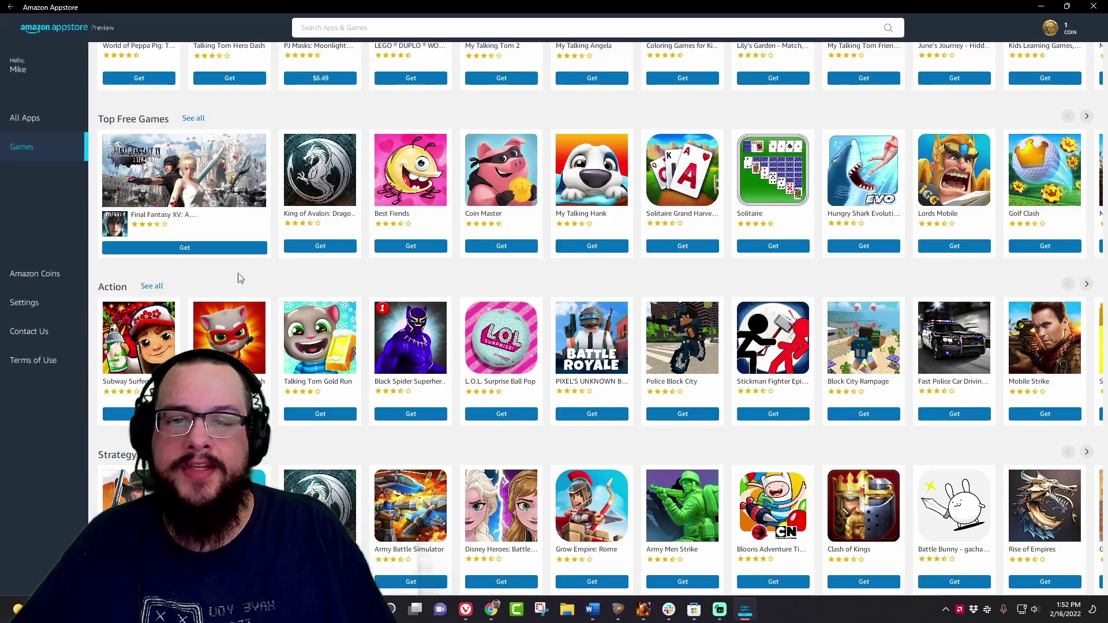
{"action": "scroll", "coordinate": [238, 299], "scroll_direction": "down", "scroll_amount": 1}
{"action": "scroll", "coordinate": [234, 299], "scroll_direction": "up", "scroll_amount": 4}
{"action": "scroll", "coordinate": [235, 298], "scroll_direction": "up", "scroll_amount": 1}
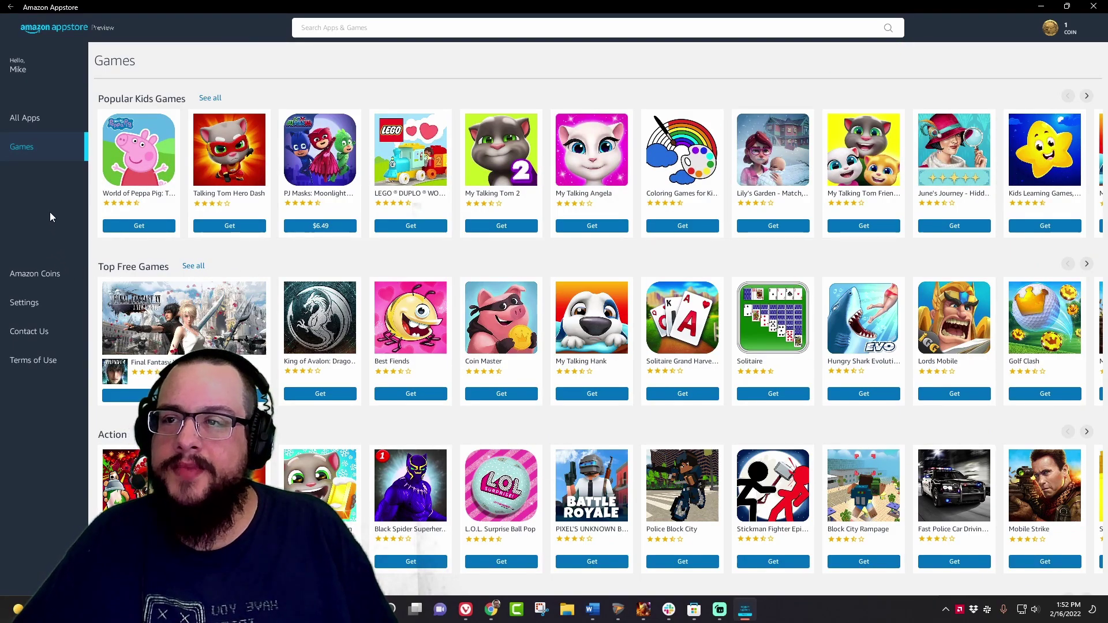
{"action": "left_click", "coordinate": [49, 121]}
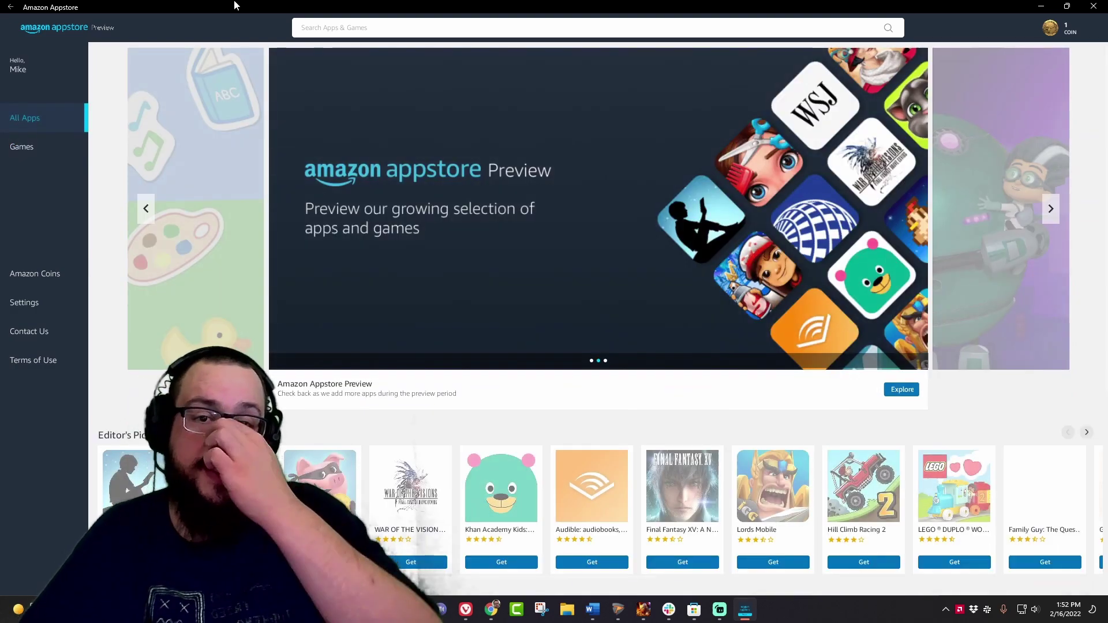